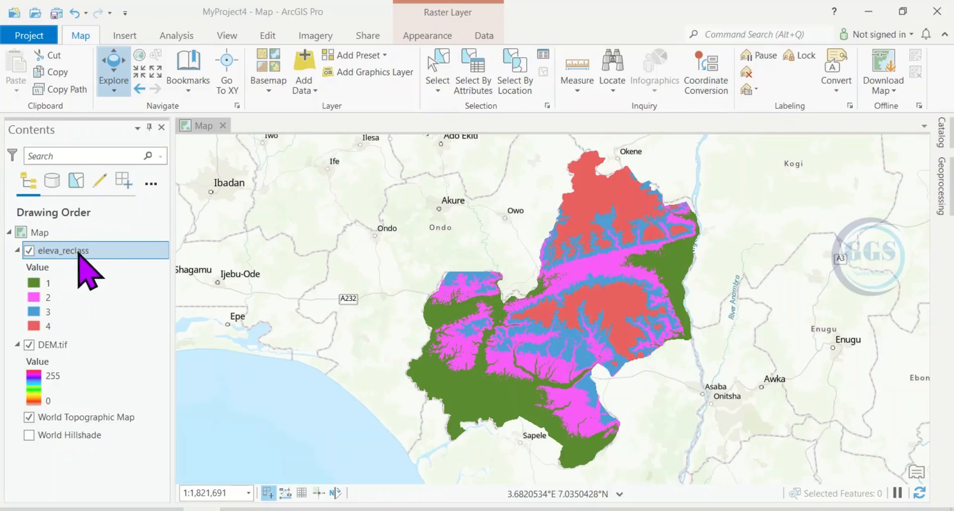
Start sharing the eleva_reclass layer as a layer package.
right_click(81, 254)
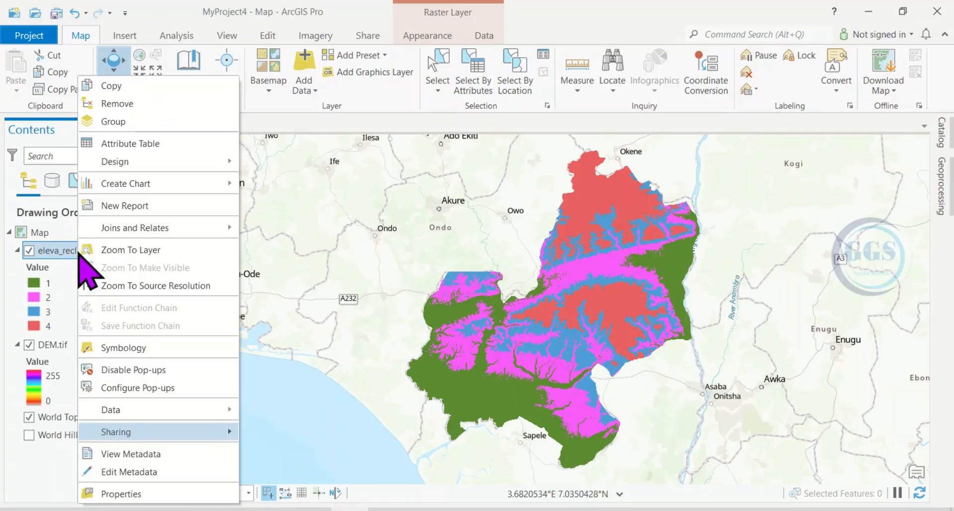
mouse_move(131, 432)
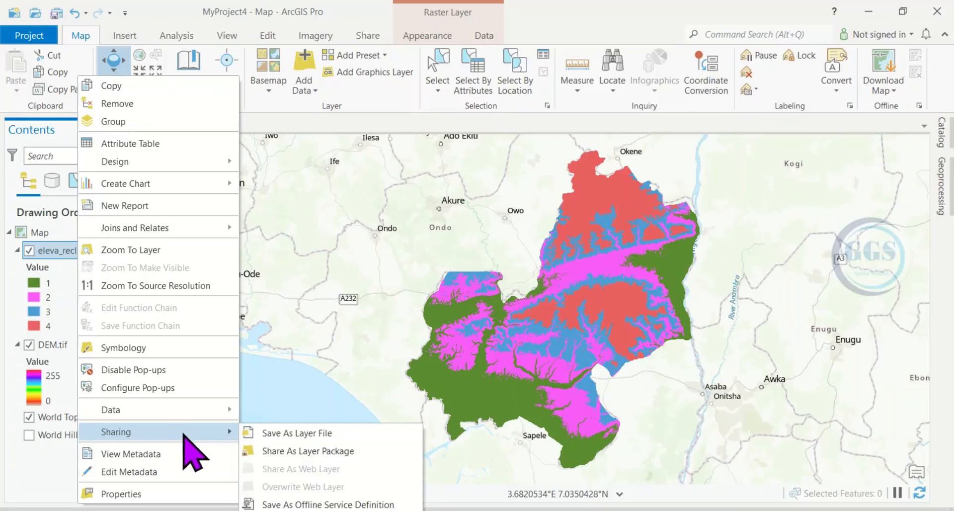
left_click(305, 452)
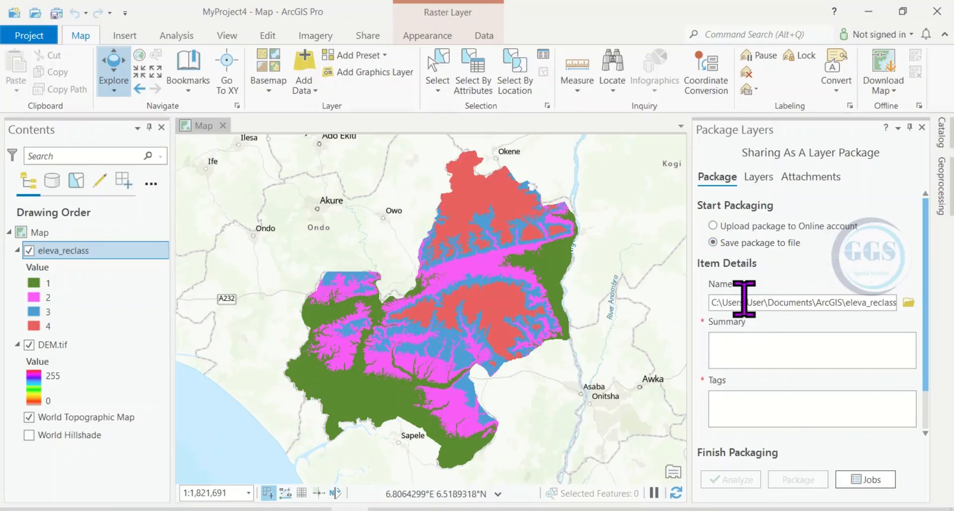
Browse for the package's save location and open the DEMO folder inside Tutorial.
left_click(909, 302)
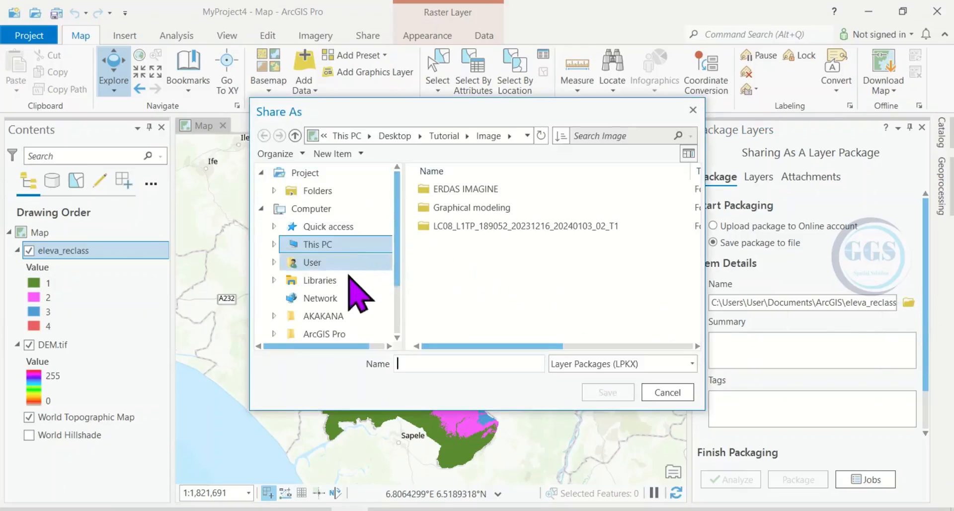
scroll(350, 296, "down", 2)
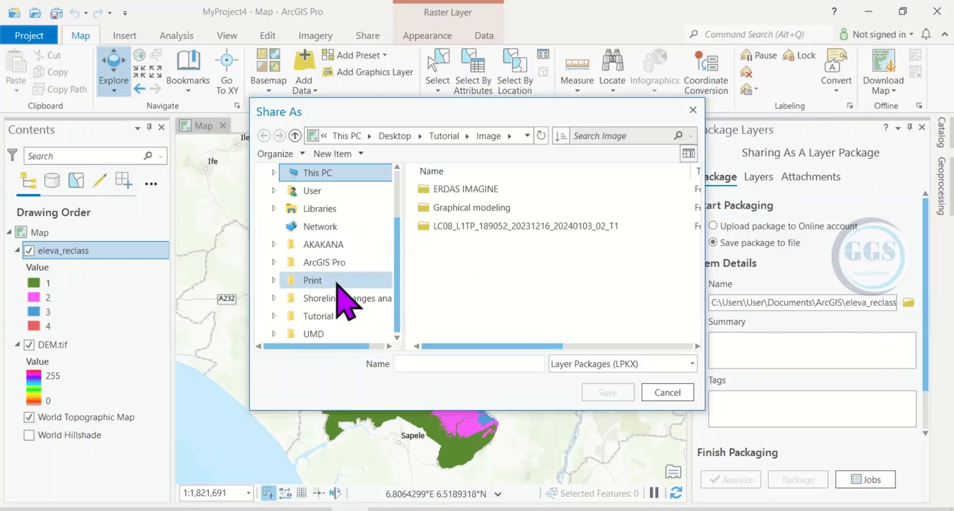
left_click(322, 315)
left_click(542, 136)
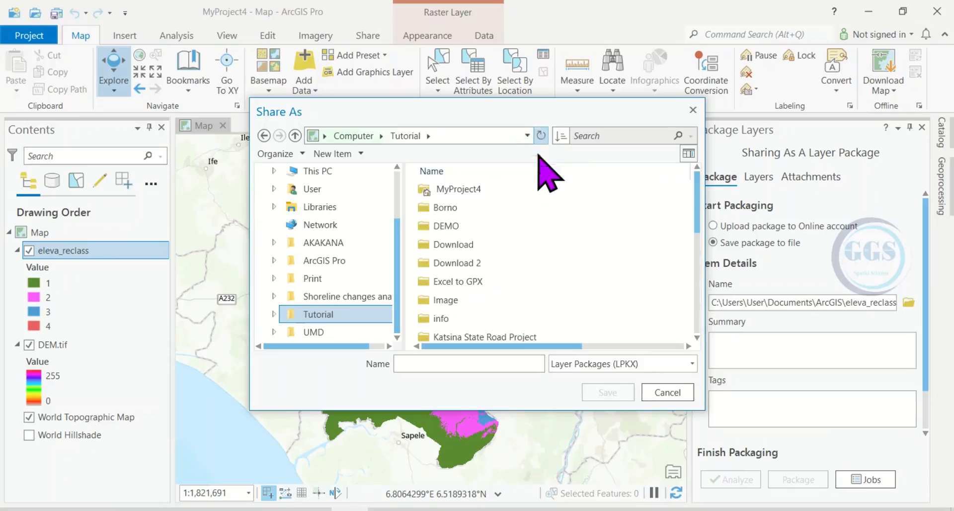
double_click(455, 226)
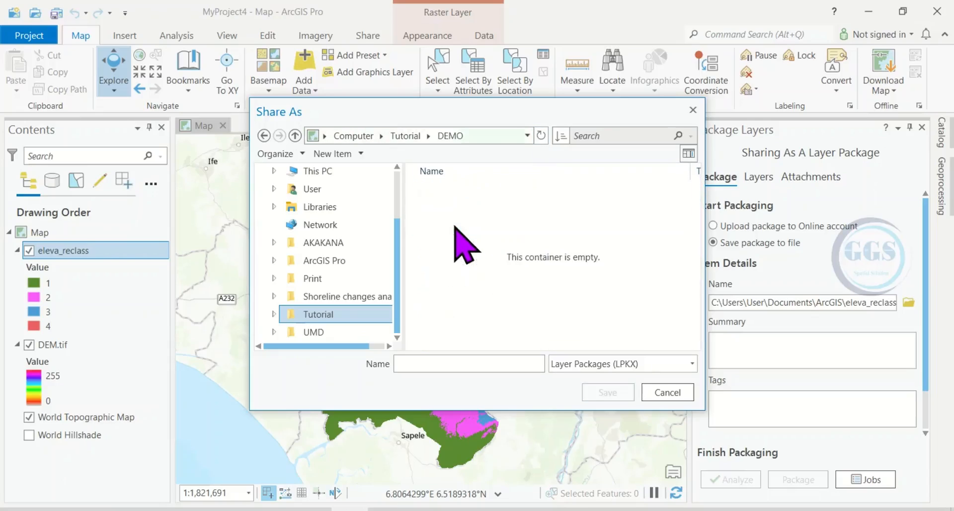
Create a new folder named Package inside DEMO and open it.
right_click(487, 224)
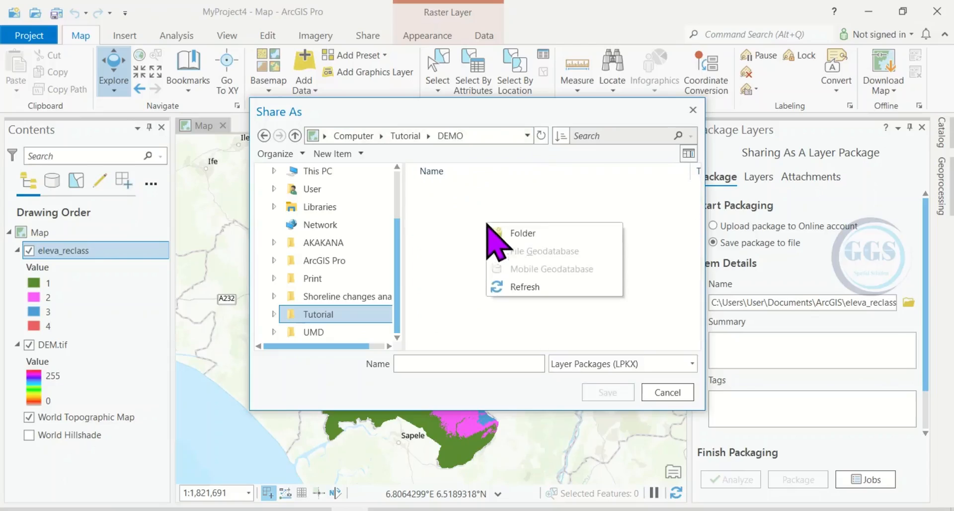
left_click(522, 233)
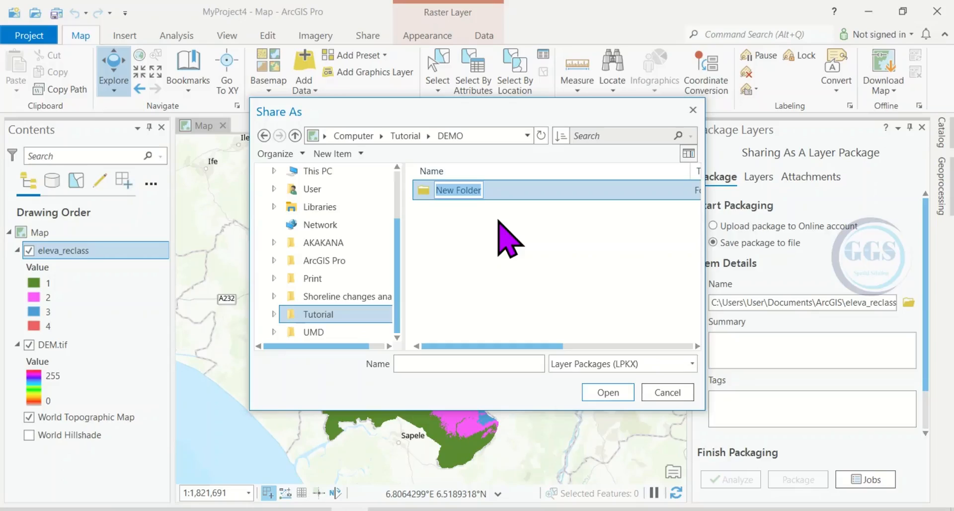
type("Package")
key("Return")
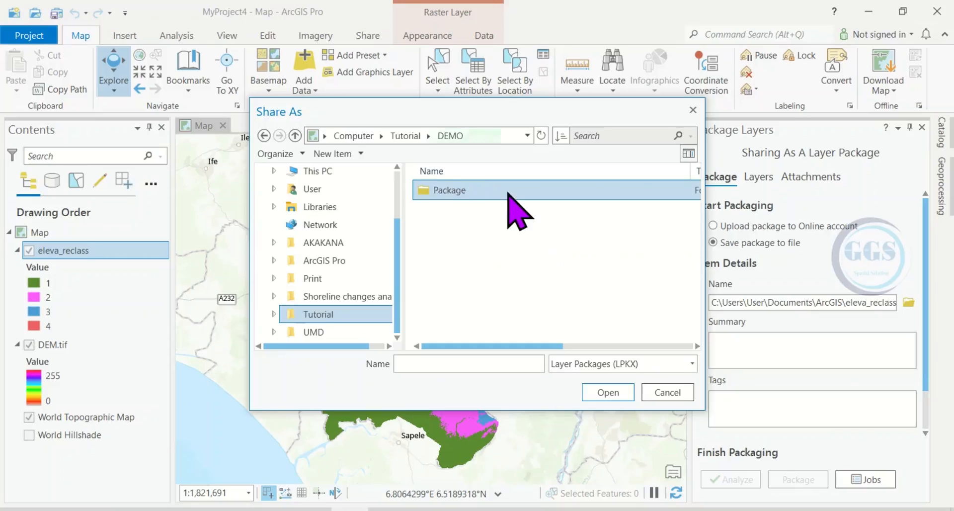
double_click(487, 192)
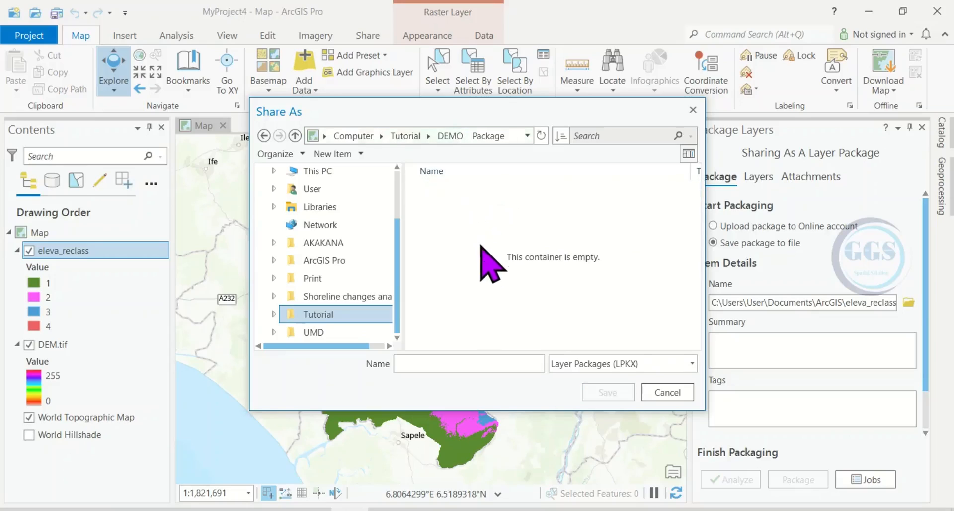
Name the output file "Layer package" and save that location for the package.
left_click(412, 364)
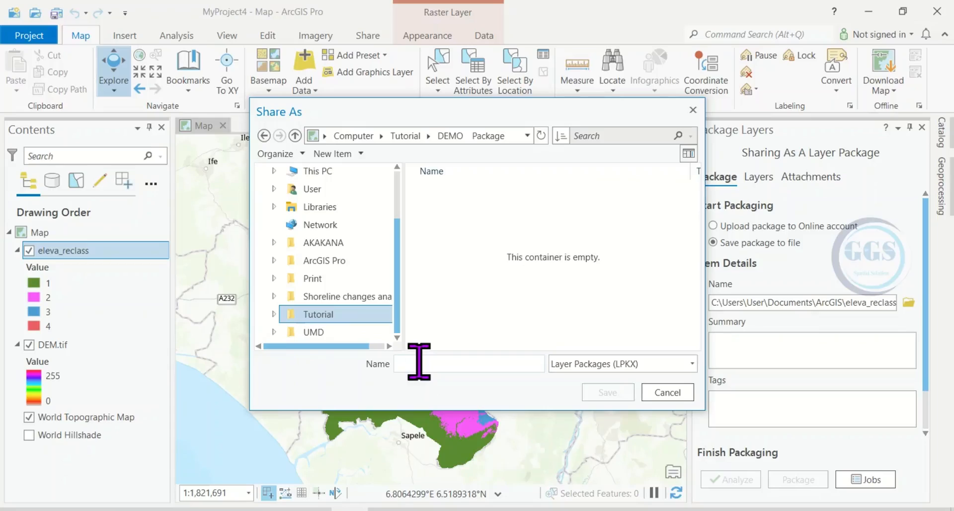
type("Lay")
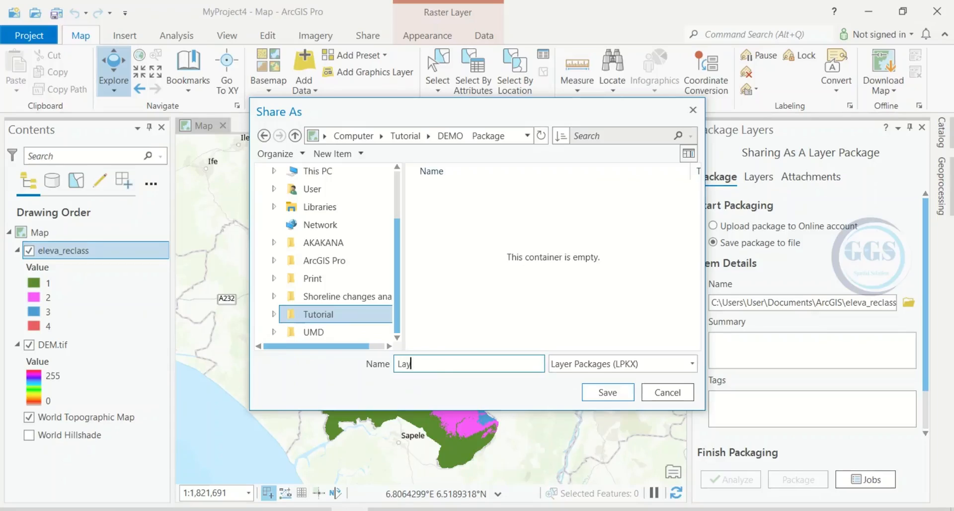
type("er package")
left_click(606, 393)
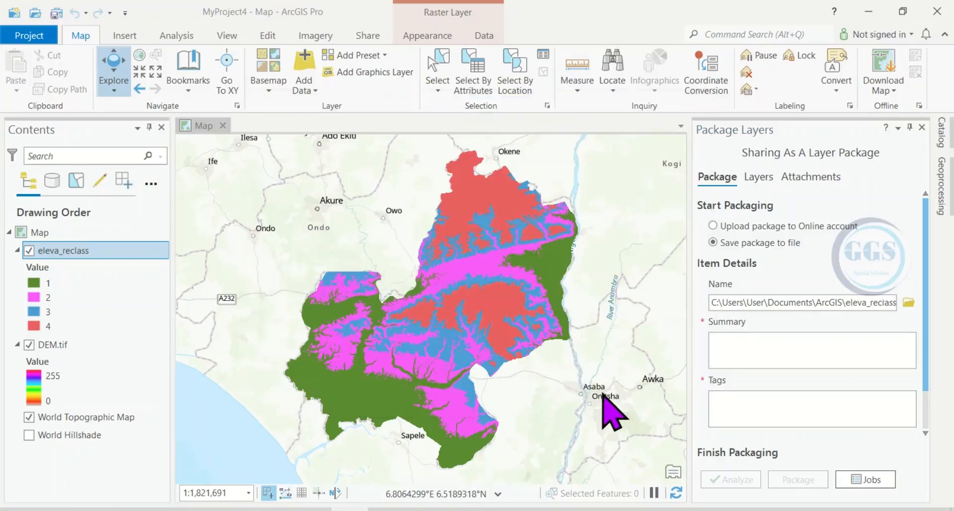
Enter "Elevation package" as the layer package's summary.
left_click(727, 349)
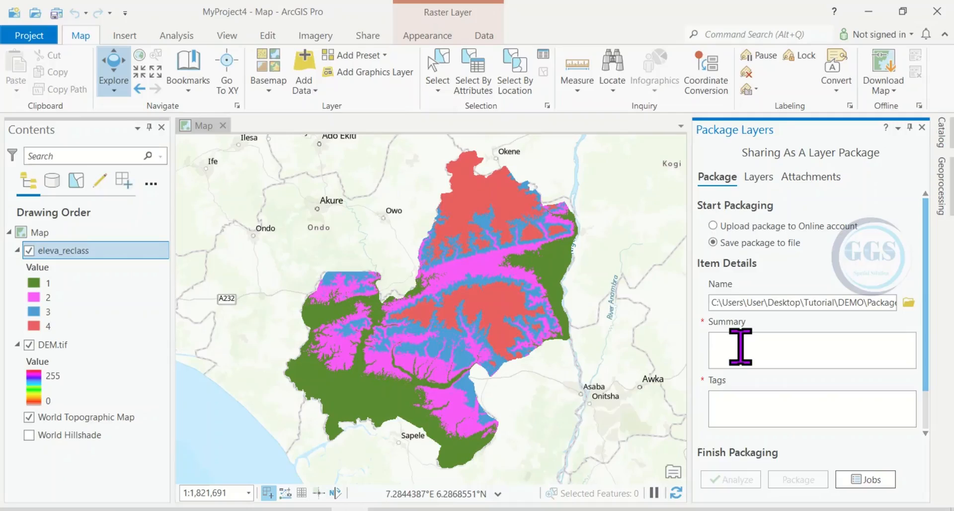
type("Ela")
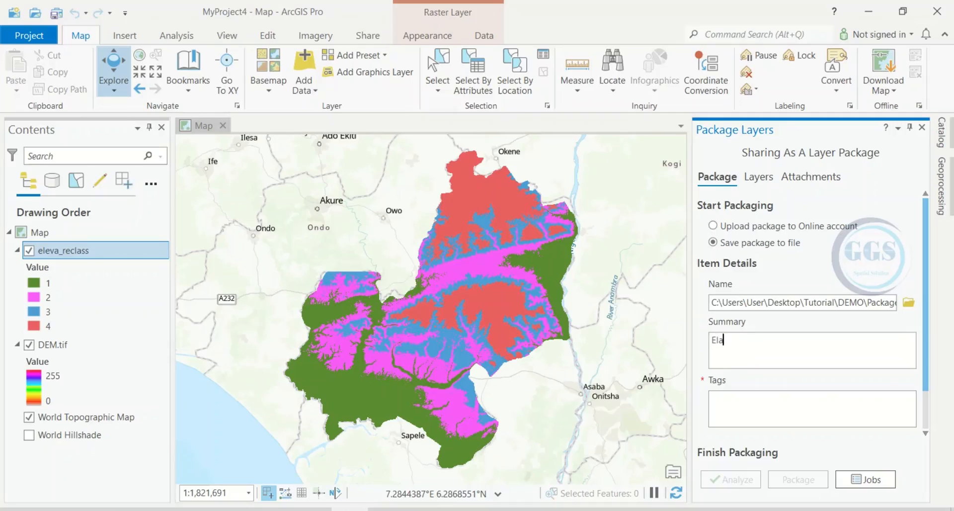
key("BackSpace")
type("evation package")
Add the tags "Elevation" and "package", and create the layer package.
left_click(732, 396)
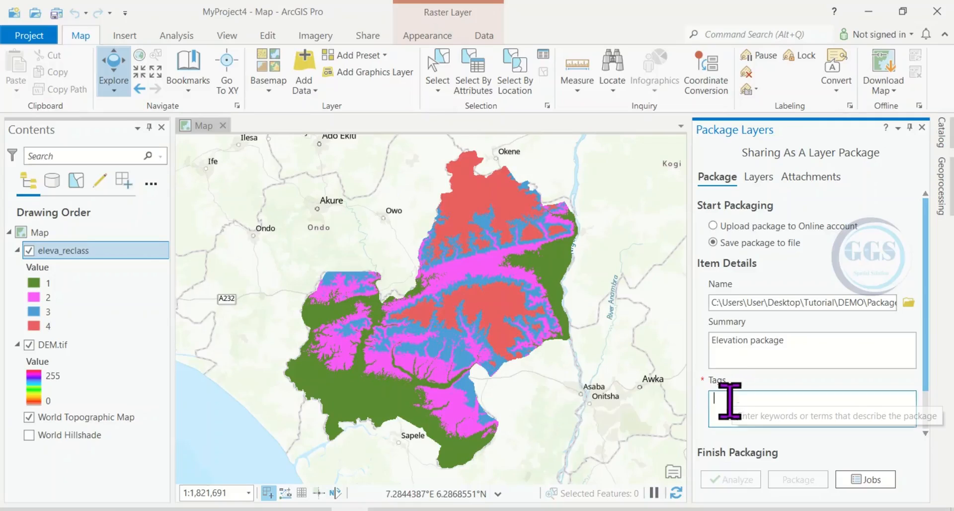
left_click(731, 397)
type("El")
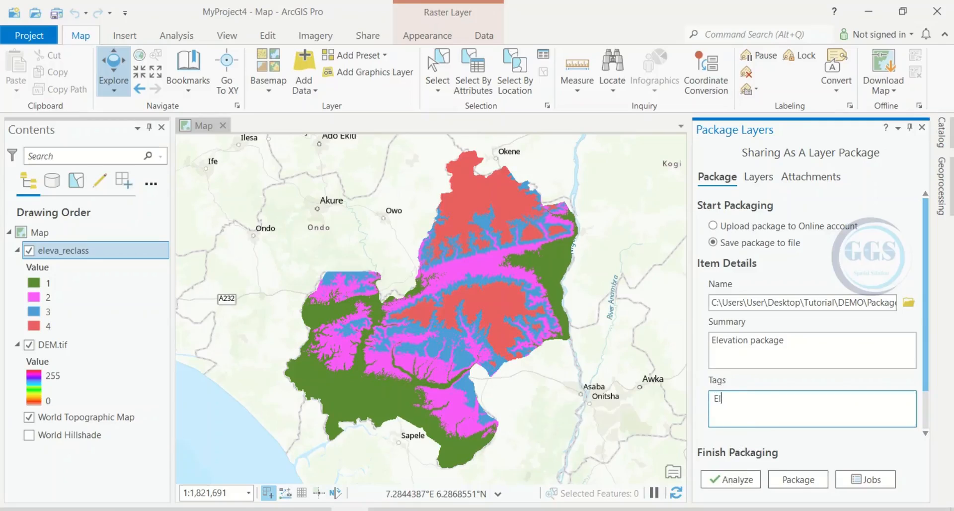
type("evation")
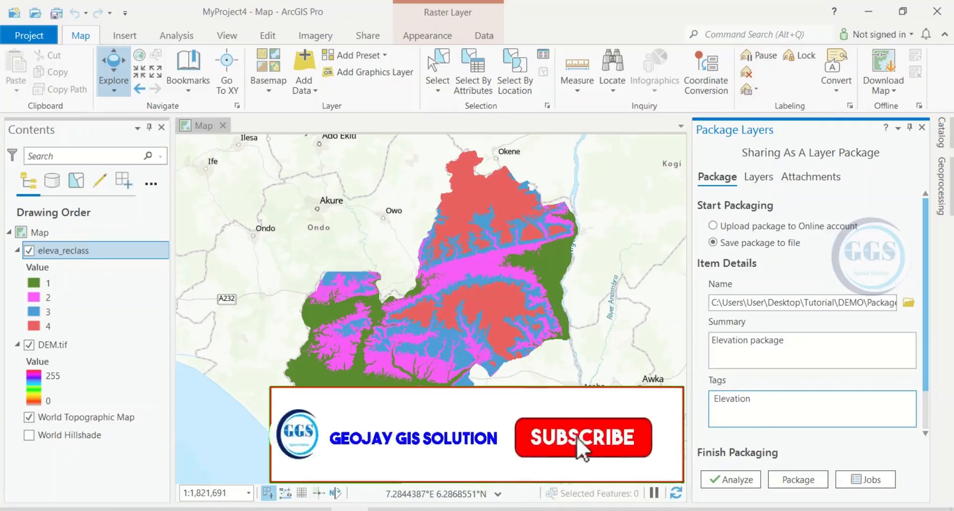
type(",")
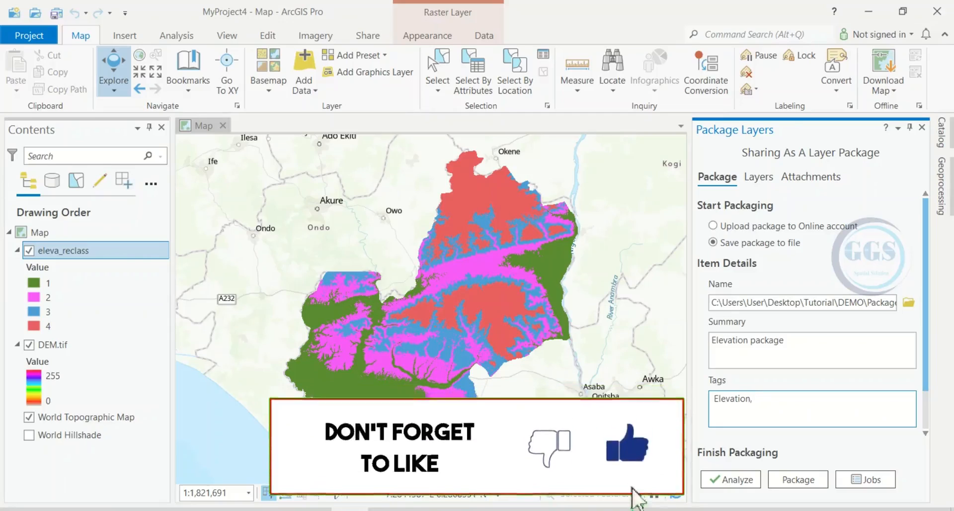
type(" pack")
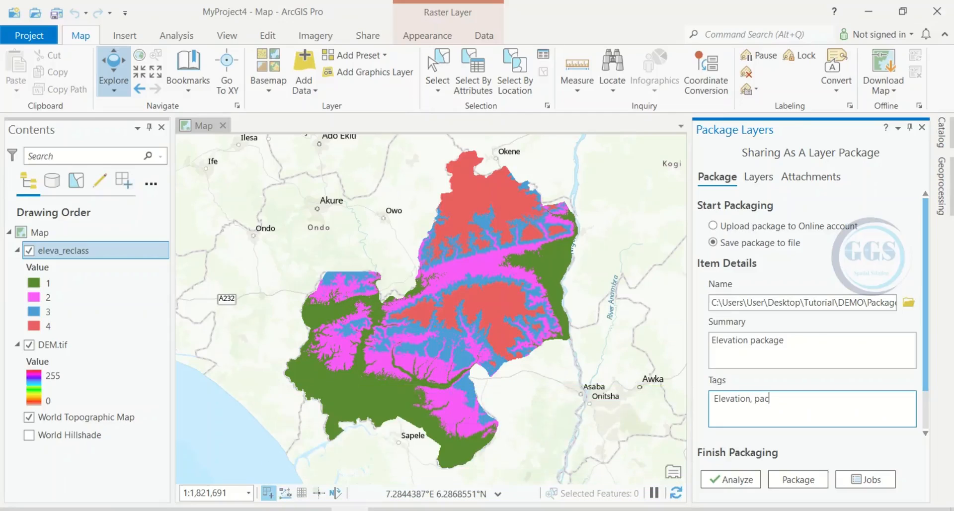
type("age")
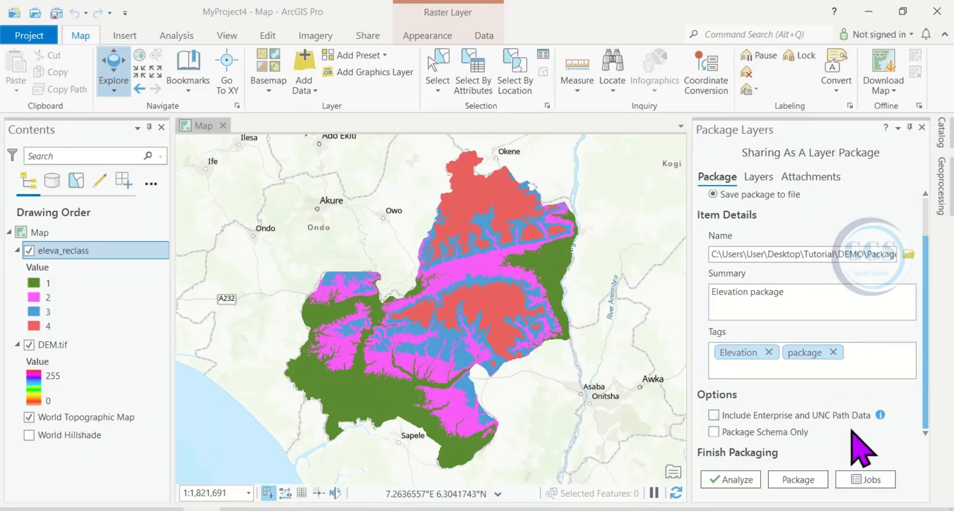
left_click(800, 480)
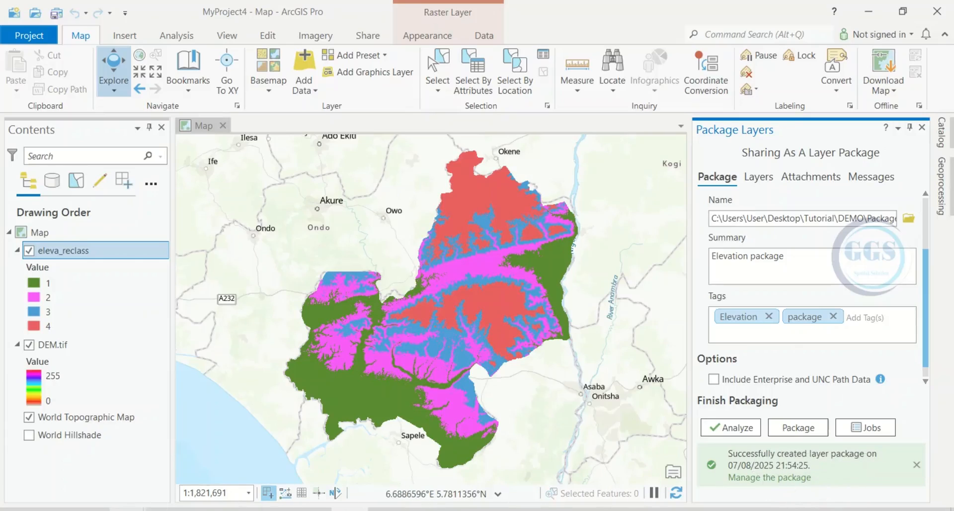
Inspect the DEMO\Package folder in File Explorer, and dismiss the packaging notification back in ArcGIS Pro.
mouse_move(209, 507)
left_click(232, 450)
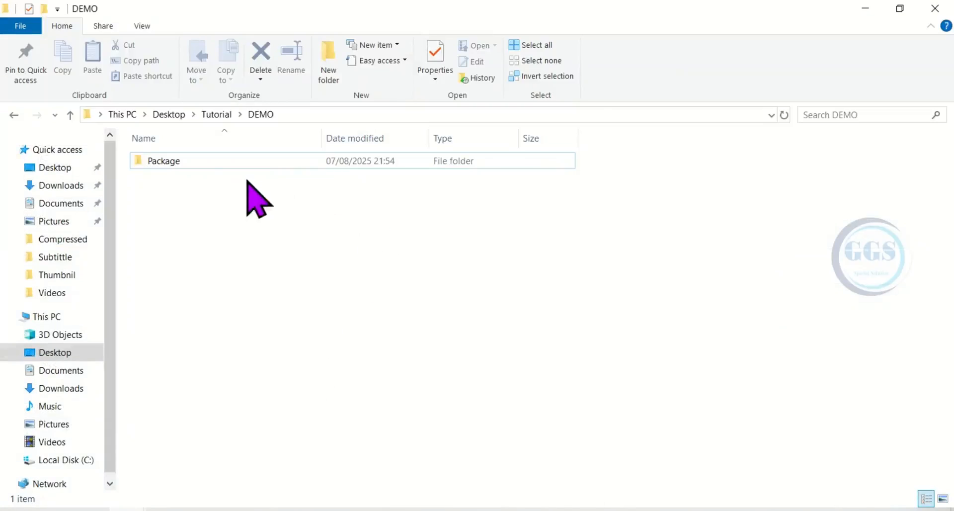
double_click(178, 162)
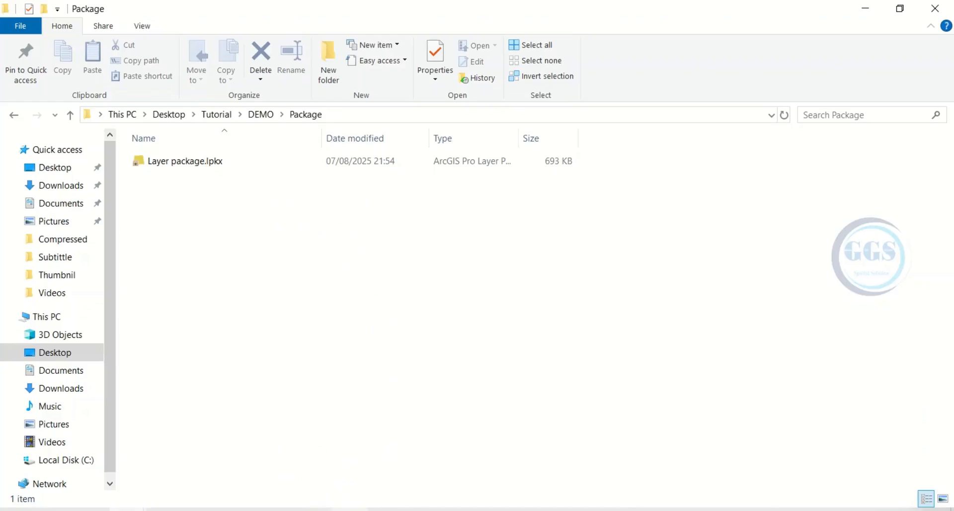
key("alt+Tab")
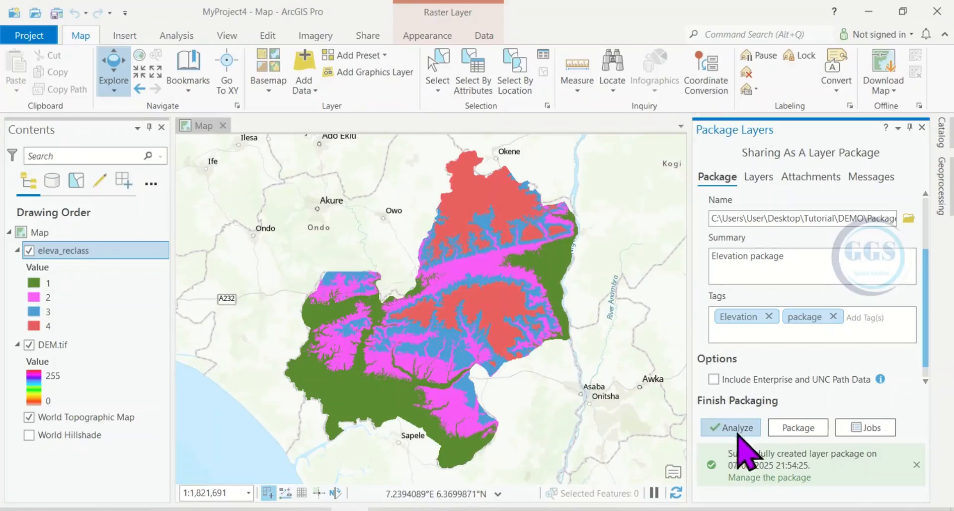
left_click(917, 464)
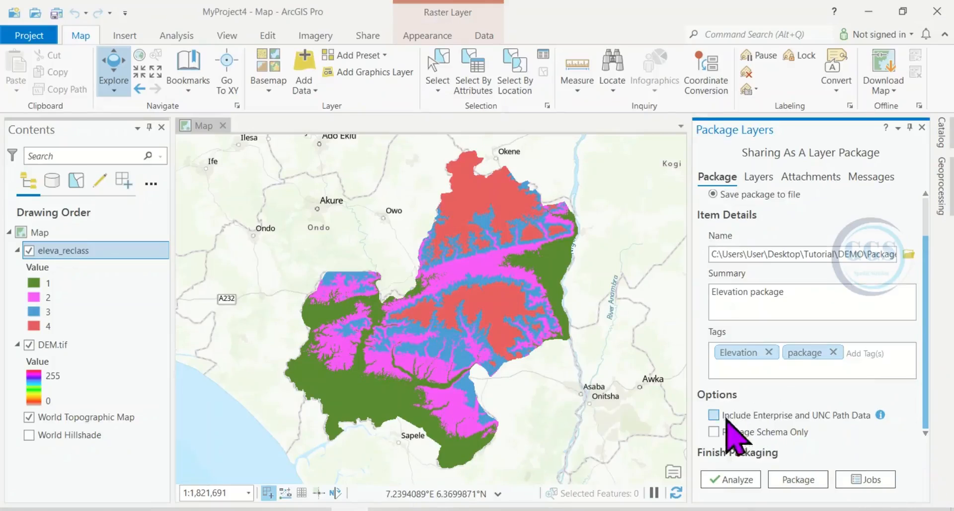